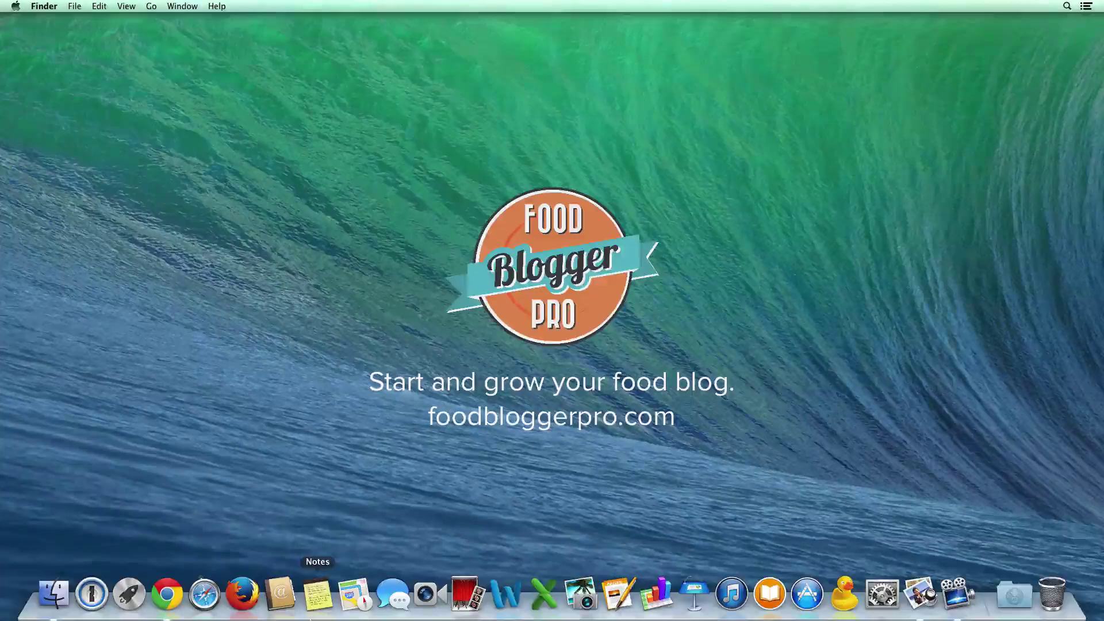
- Launch 1Password and unlock the Primary vault with the master password
{"action": "left_click", "coordinate": [100, 598]}
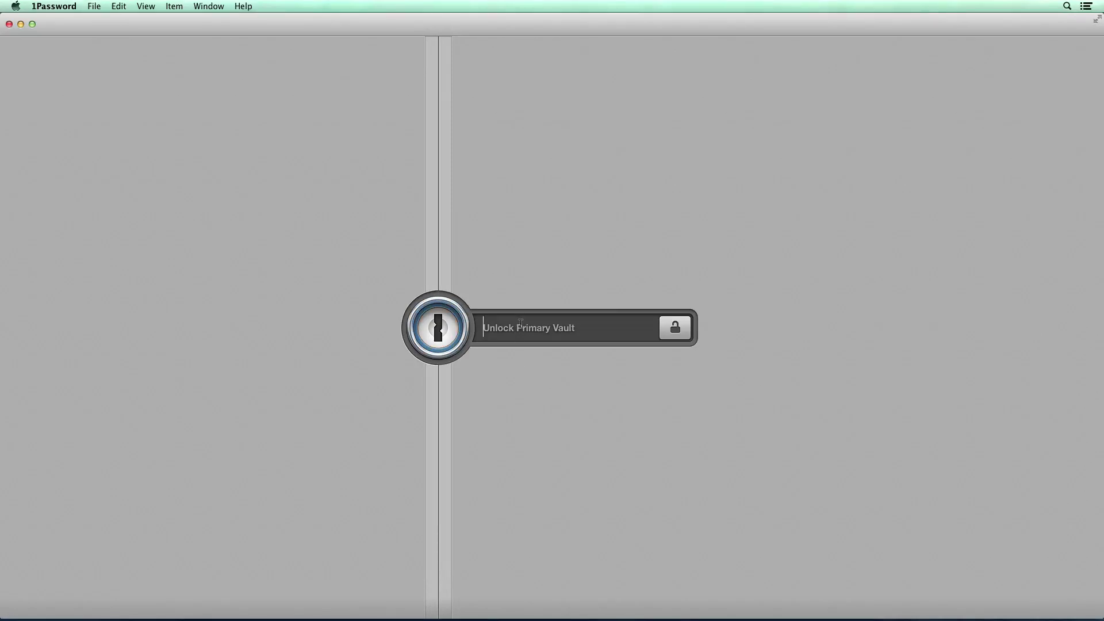
{"action": "type", "text": "••••••••••••••"}
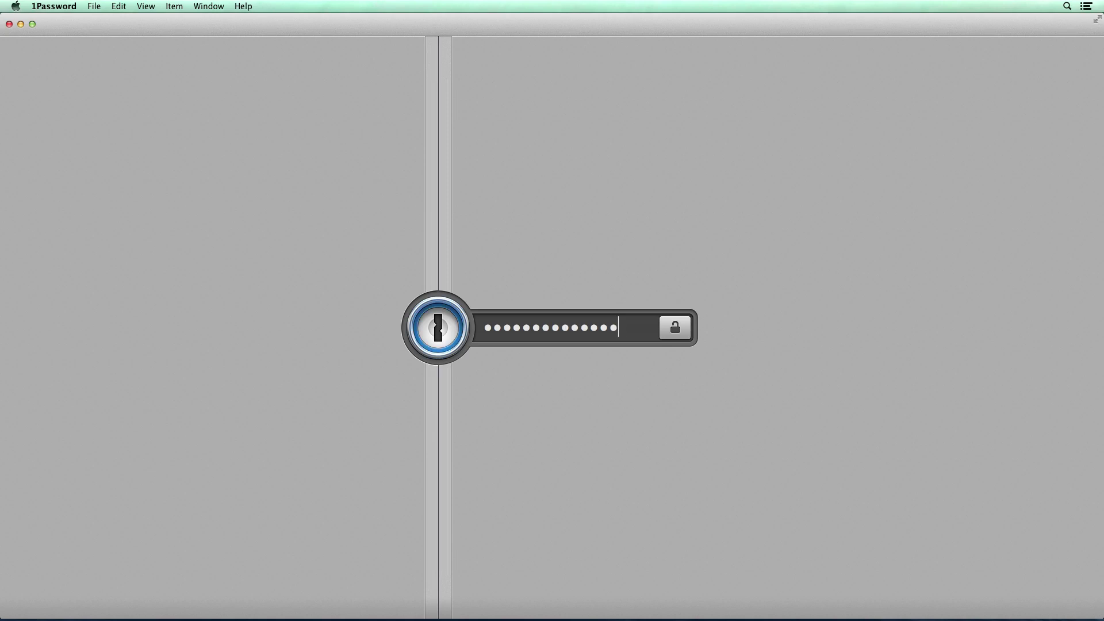
{"action": "key", "text": "Return"}
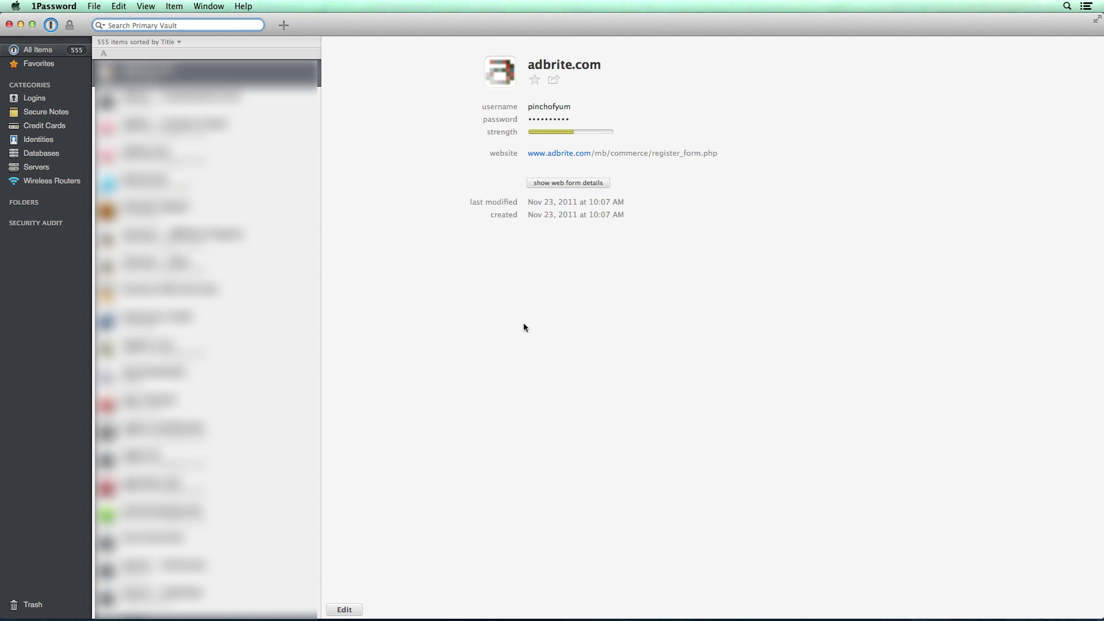
- Switch from the Primary vault to the Example Vault and view its empty Logins category
{"action": "left_click", "coordinate": [50, 25]}
{"action": "left_click", "coordinate": [86, 43]}
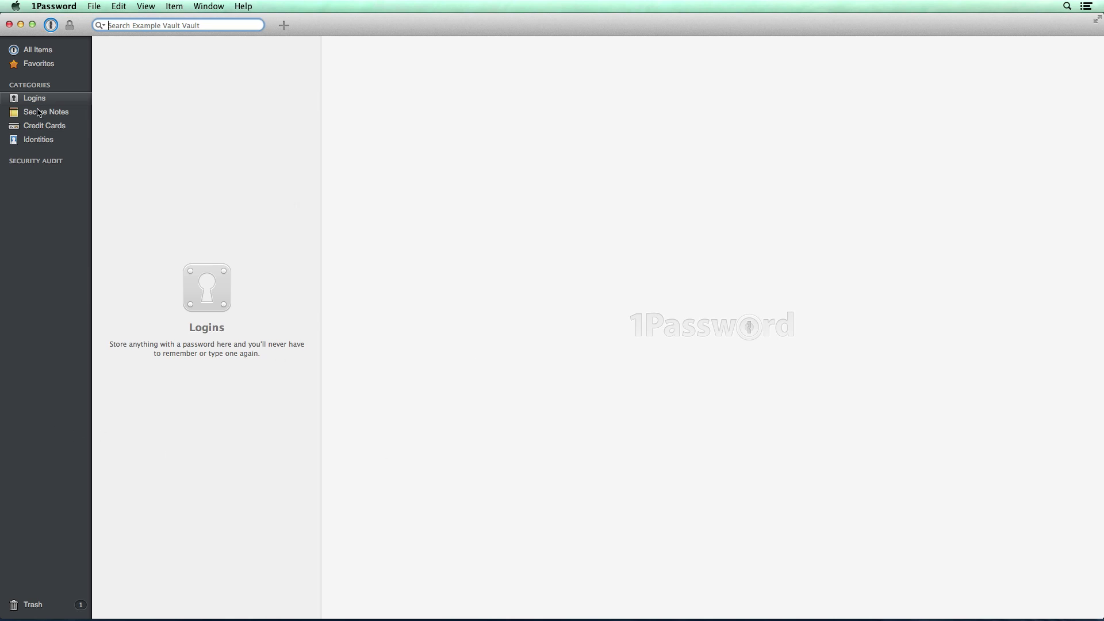
{"action": "mouse_move", "coordinate": [41, 89]}
- Create a new Login item titled 'Gmail - FBP'
{"action": "left_click", "coordinate": [283, 25]}
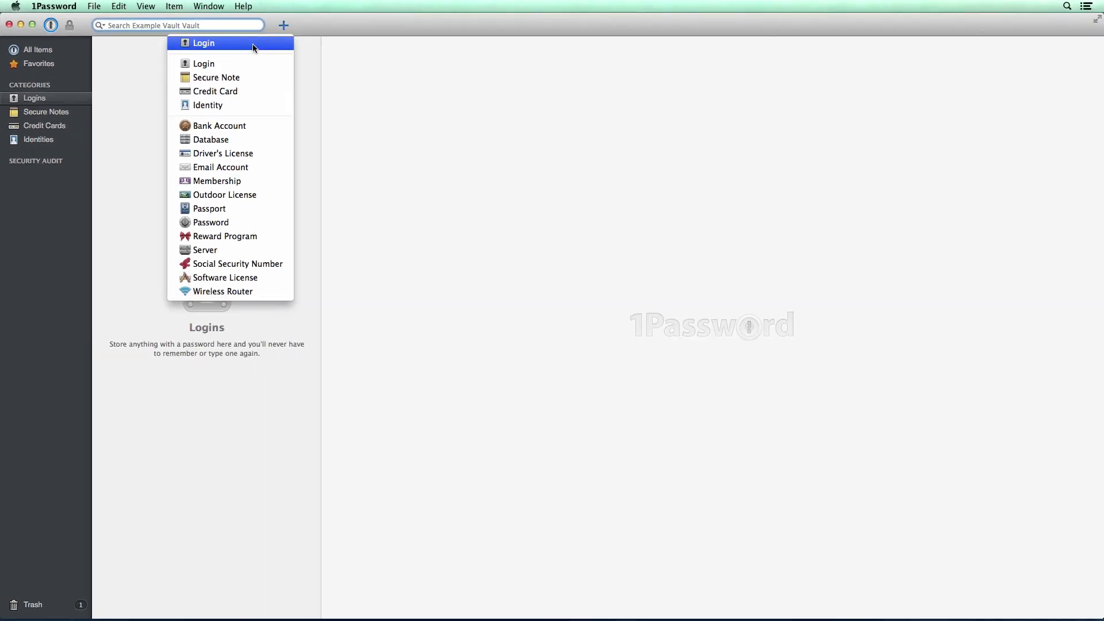
{"action": "left_click", "coordinate": [505, 87]}
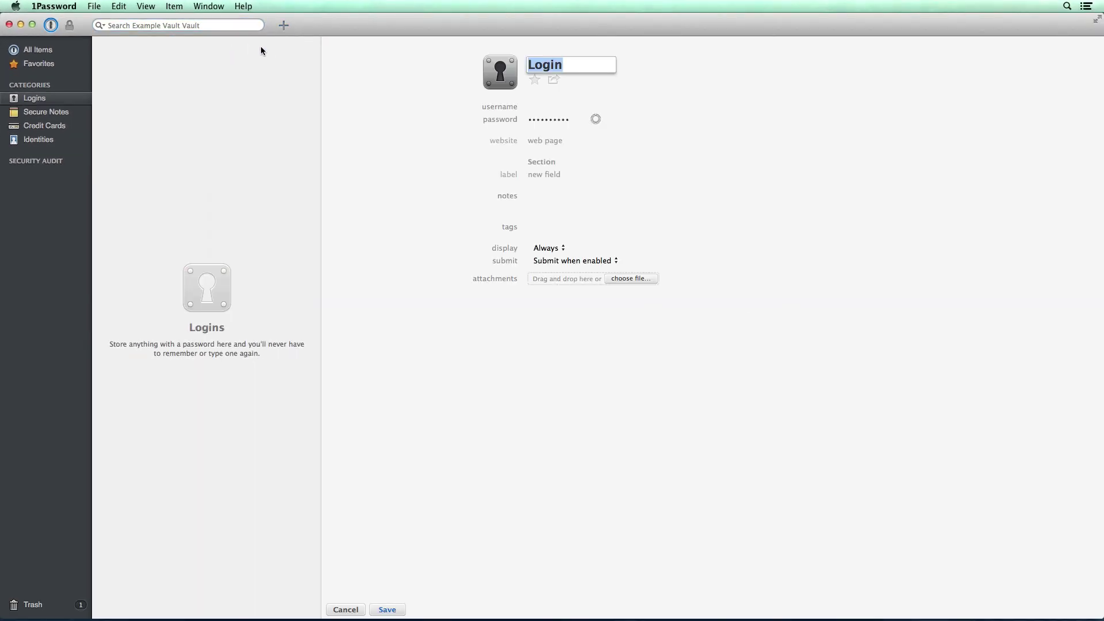
{"action": "type", "text": "Gao"}
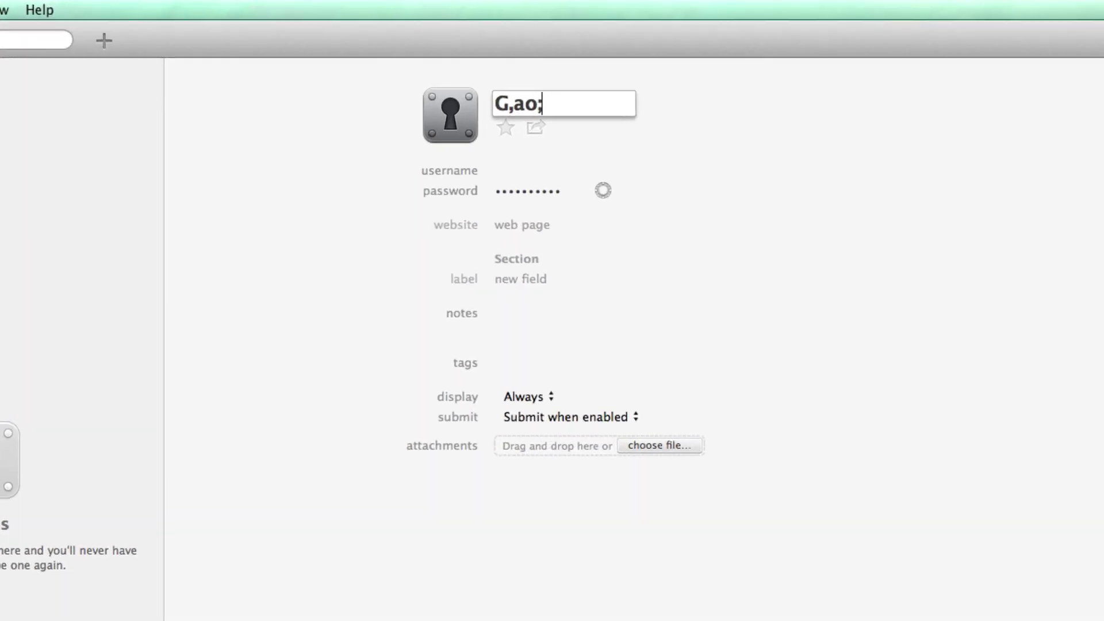
{"action": "key", "text": "BackSpace"}
{"action": "key", "text": "BackSpace"}
{"action": "type", "text": "mail - FBP"}
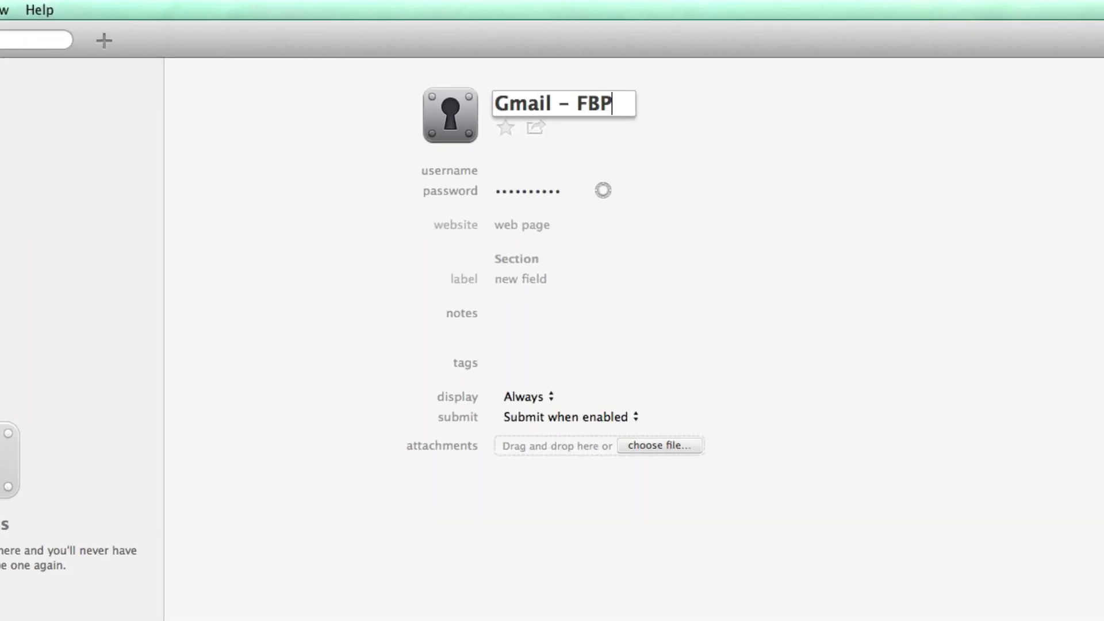
- Fill in the account e-mail as username and paste the account password
{"action": "left_click", "coordinate": [540, 170]}
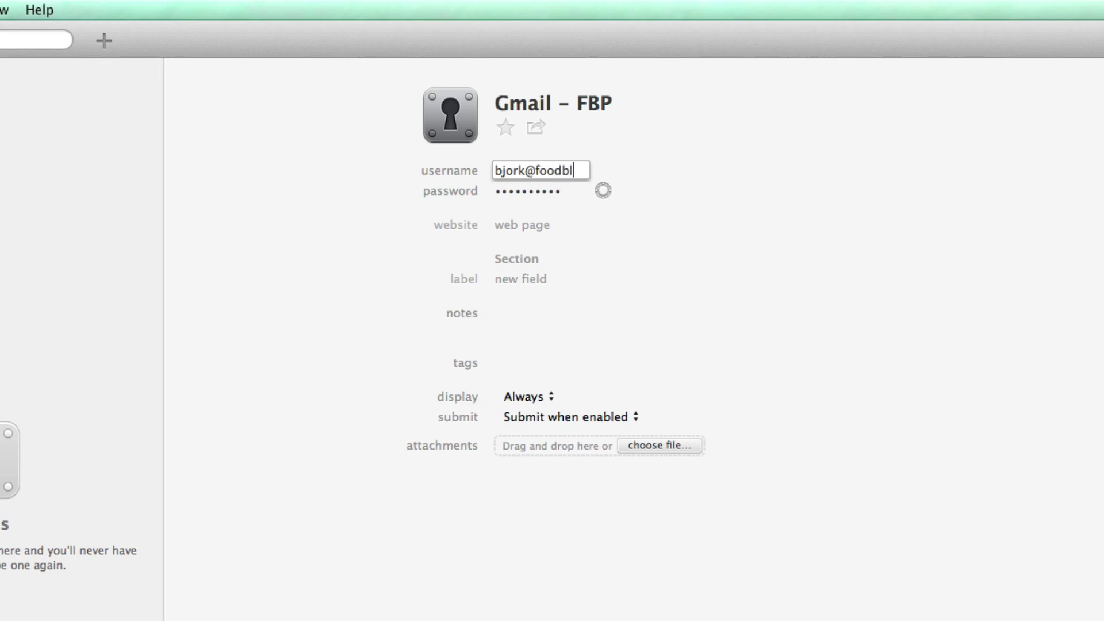
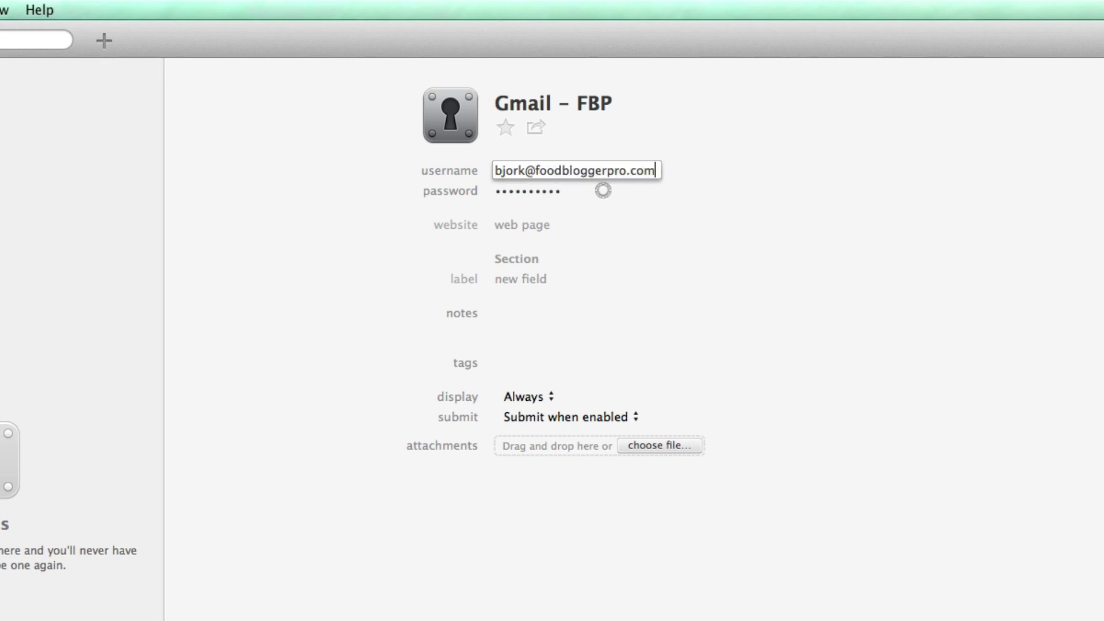
{"action": "key", "text": "Tab"}
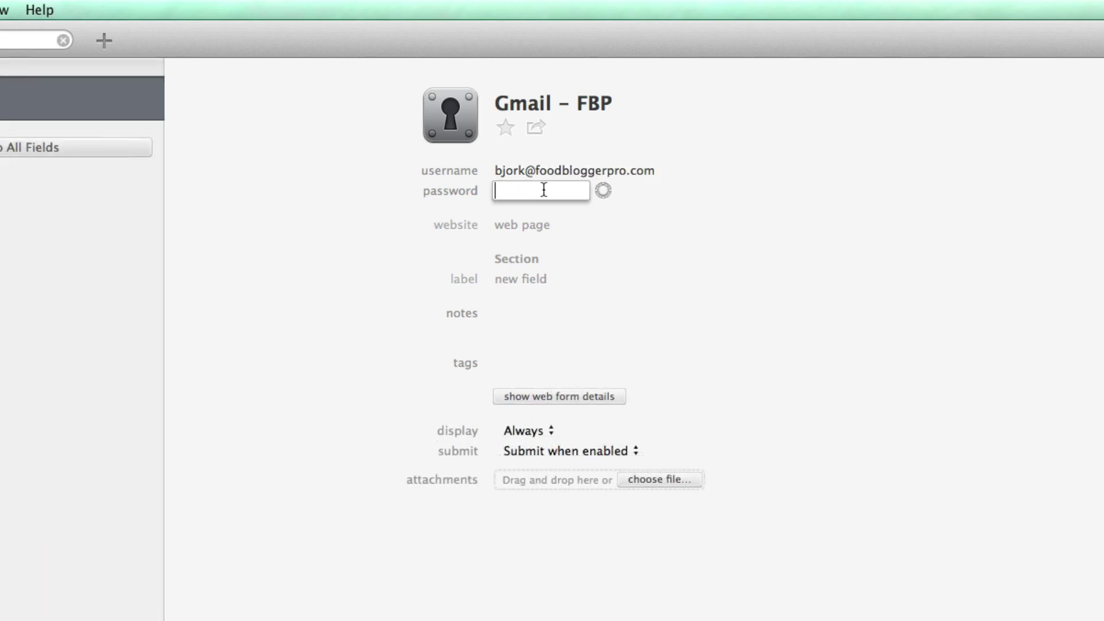
{"action": "key", "text": "super+v"}
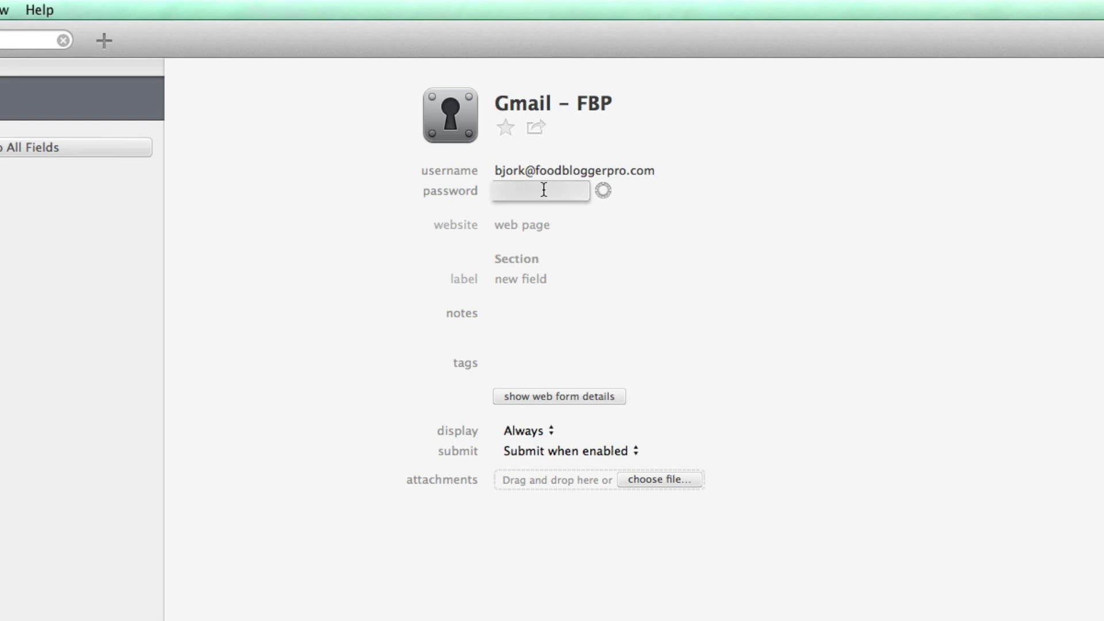
{"action": "left_click", "coordinate": [629, 206]}
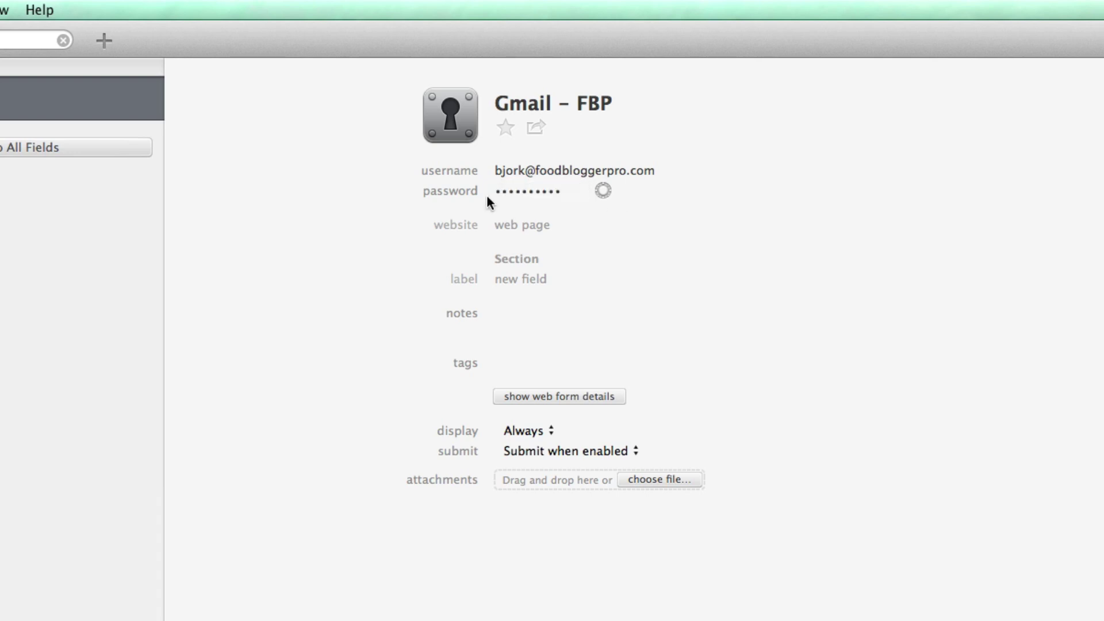
- Type gmail.com into the login's website field, then clear it again
{"action": "left_click", "coordinate": [524, 225]}
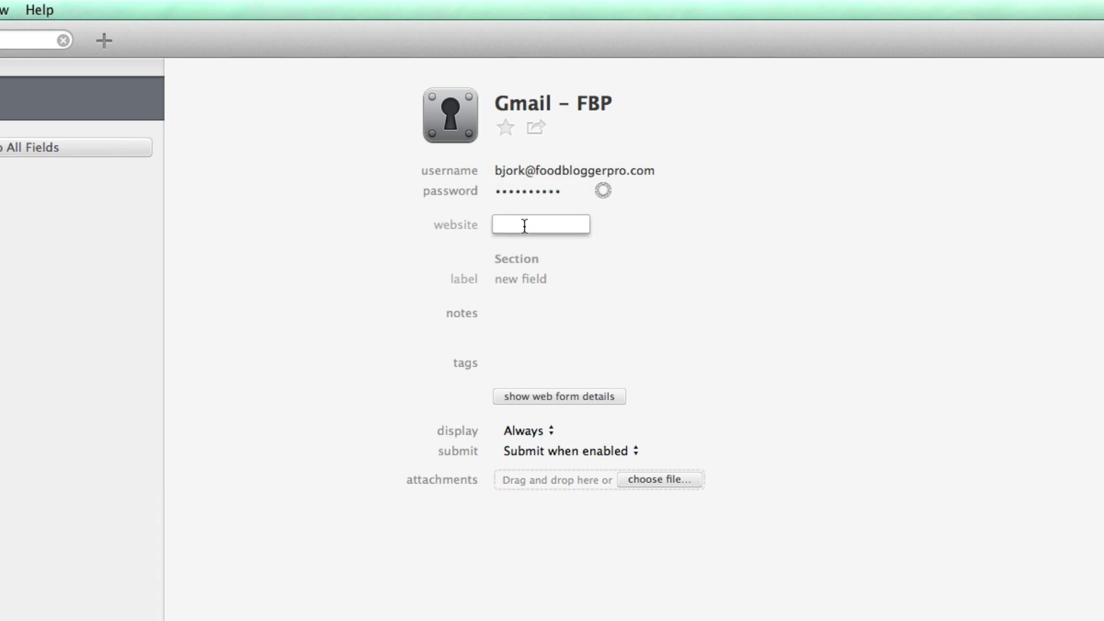
{"action": "type", "text": "gm"}
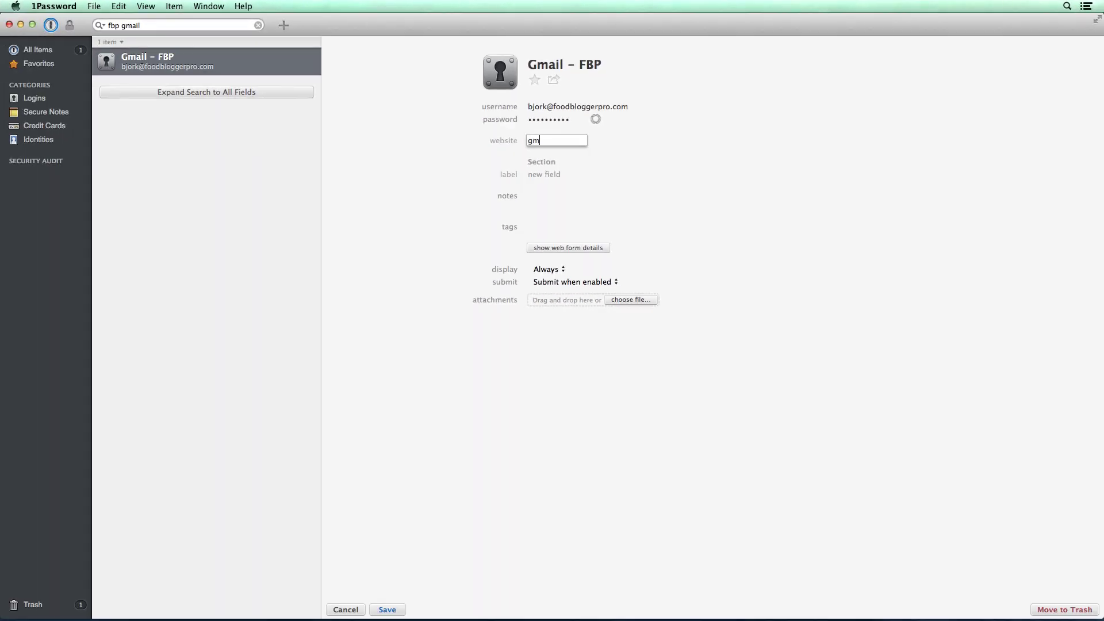
{"action": "type", "text": "ail.com"}
{"action": "key", "text": "super+a"}
{"action": "key", "text": "BackSpace"}
- Load gmail.com in Chrome and paste its sign-in page URL into the website field
{"action": "key", "text": "alt+space"}
{"action": "type", "text": "ch"}
{"action": "key", "text": "Return"}
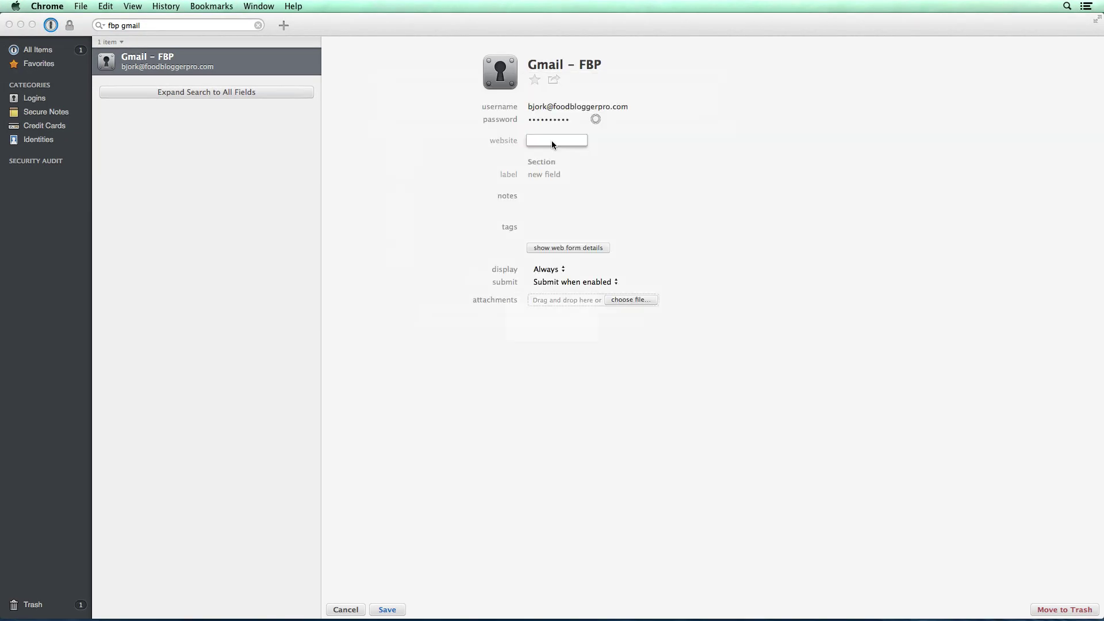
{"action": "type", "text": "gmail.com"}
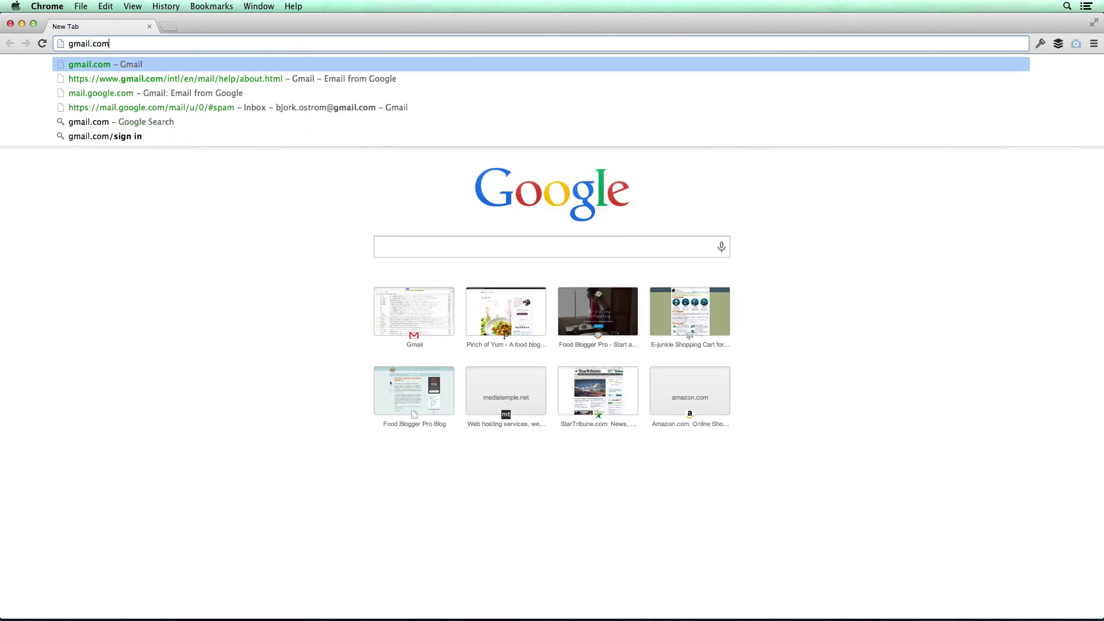
{"action": "key", "text": "Return"}
{"action": "left_click", "coordinate": [402, 49]}
{"action": "key", "text": "super+c"}
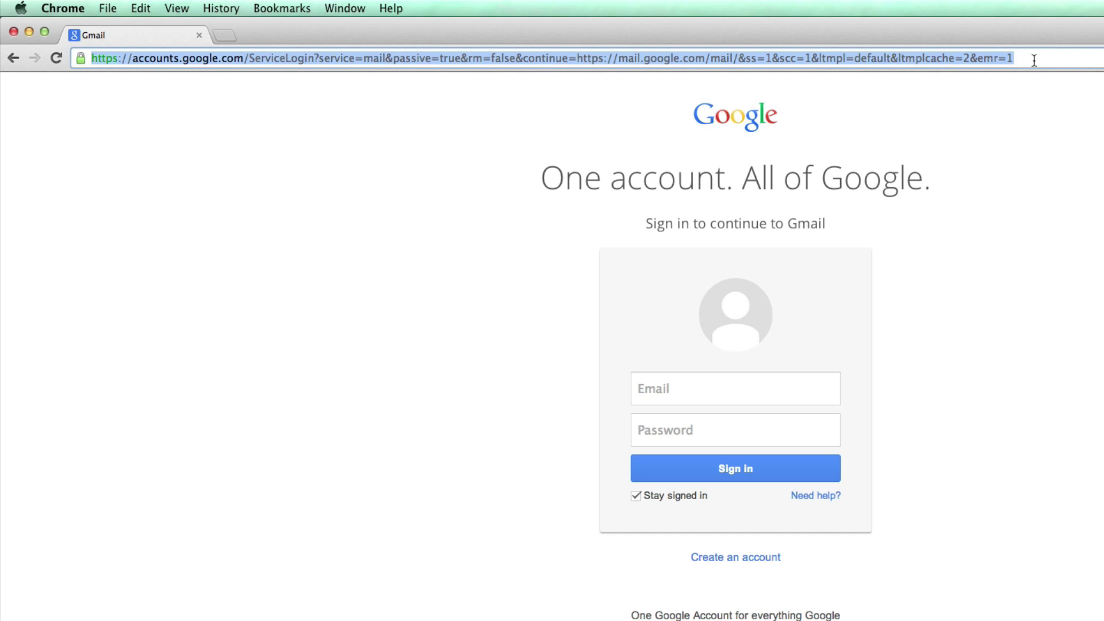
{"action": "key", "text": "super+Tab"}
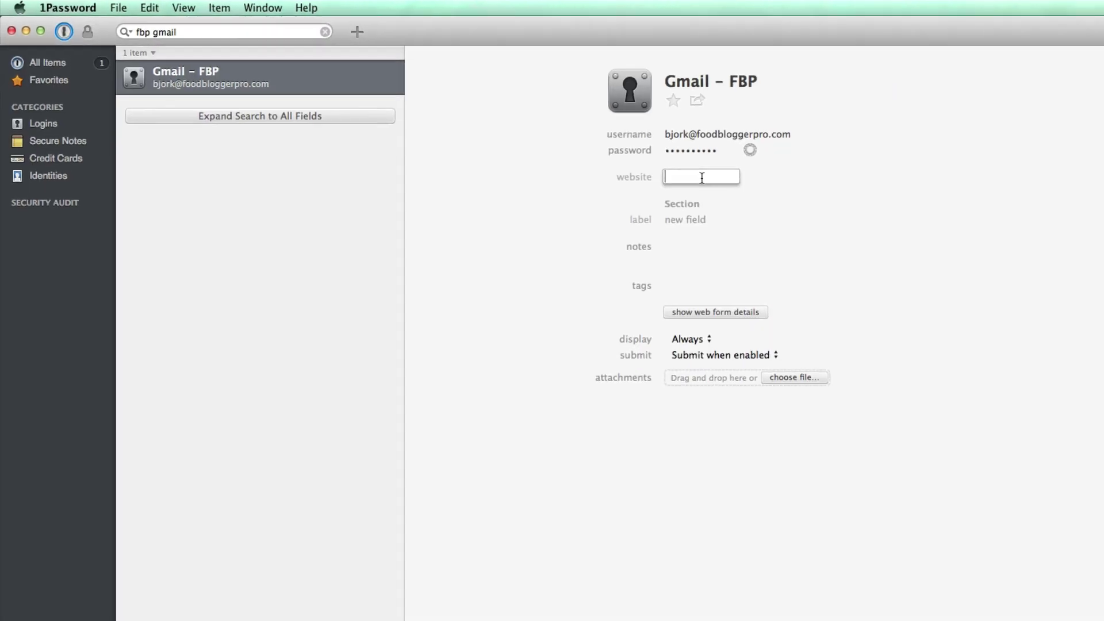
{"action": "key", "text": "super+v"}
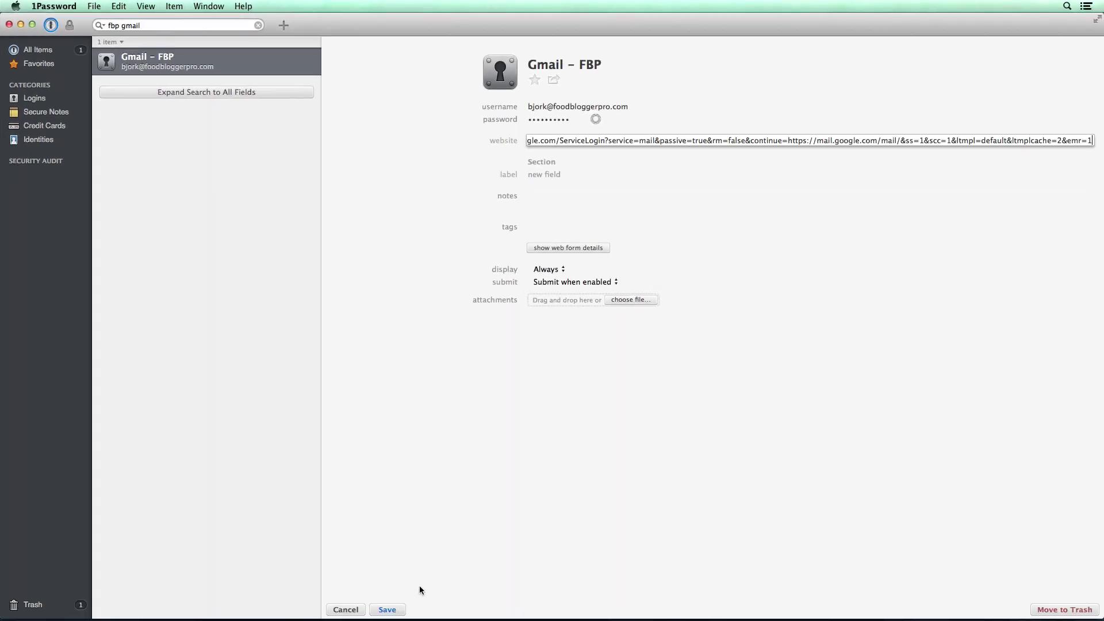
- Save the Gmail – FBP login and deselect it in the item list
{"action": "left_click", "coordinate": [387, 609]}
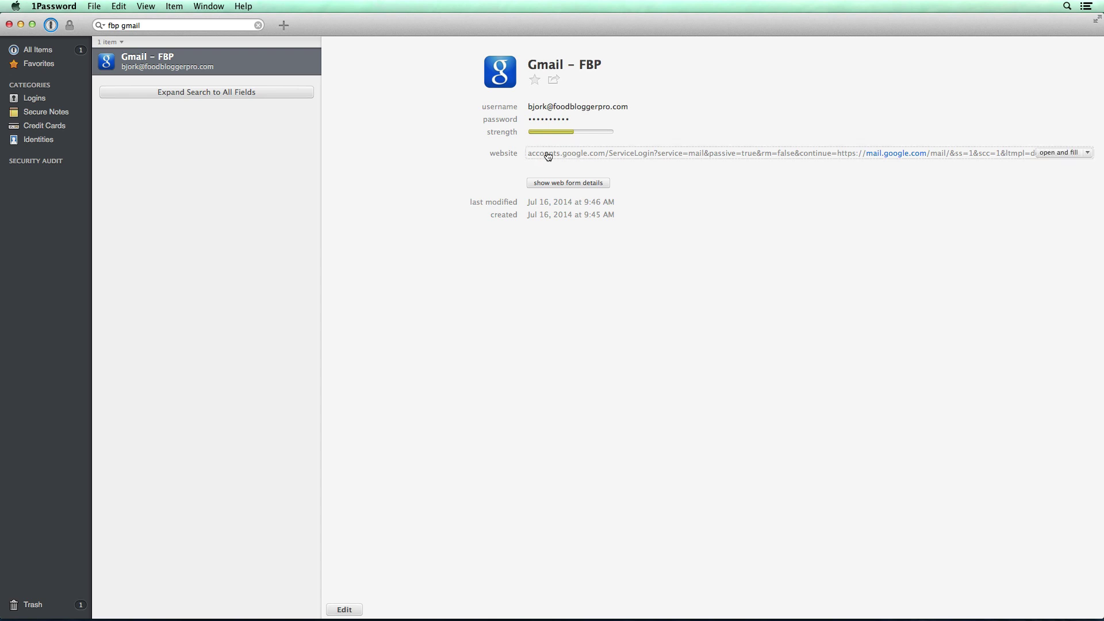
{"action": "left_click", "coordinate": [277, 197]}
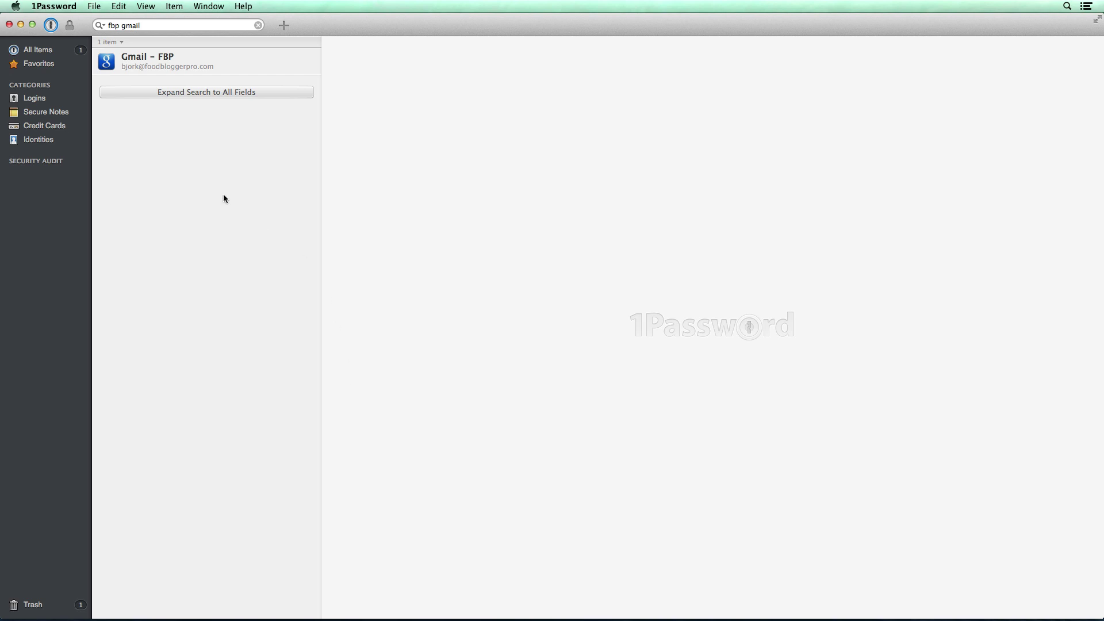
- Open the Gmail – FBP login in Chrome, close the older mail tab, and sign out of Gmail
{"action": "double_click", "coordinate": [194, 59]}
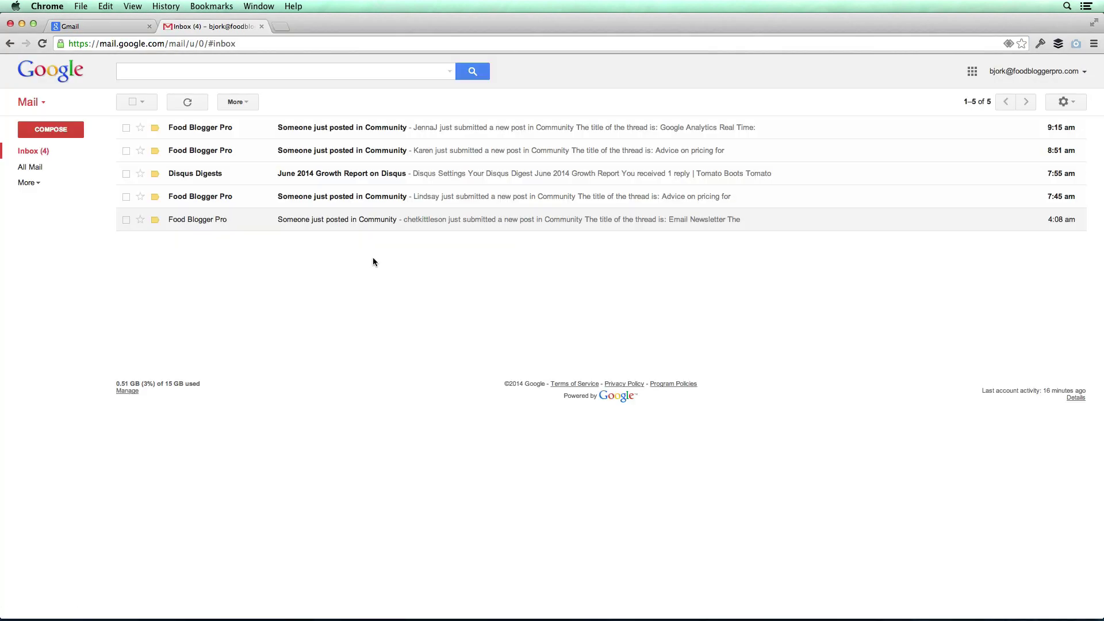
{"action": "left_click", "coordinate": [149, 27]}
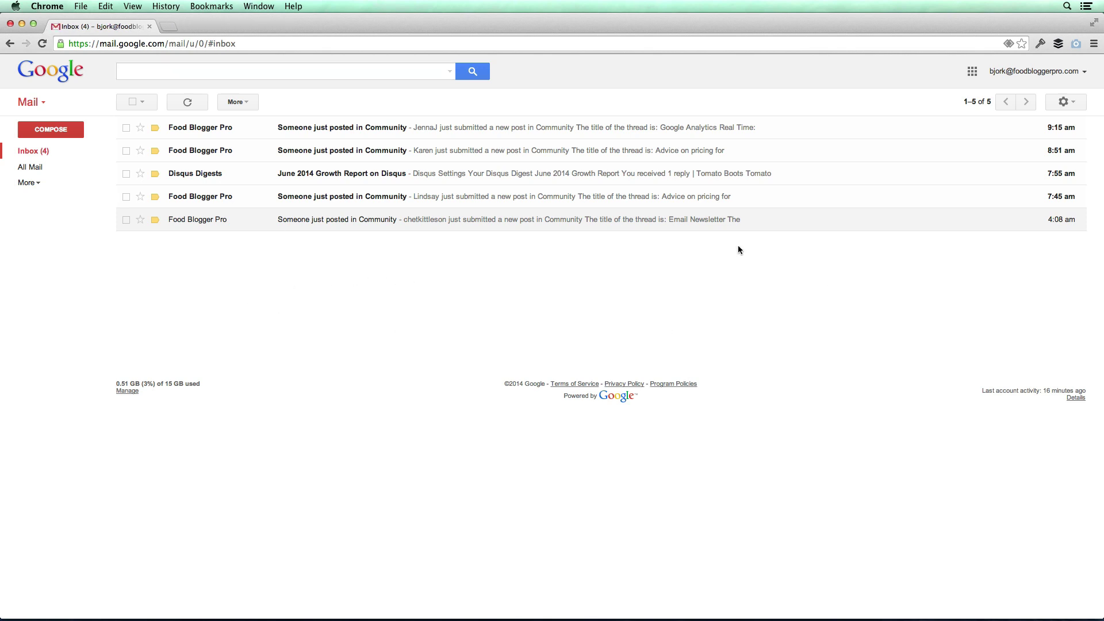
{"action": "left_click", "coordinate": [1032, 71]}
{"action": "left_click", "coordinate": [1048, 214]}
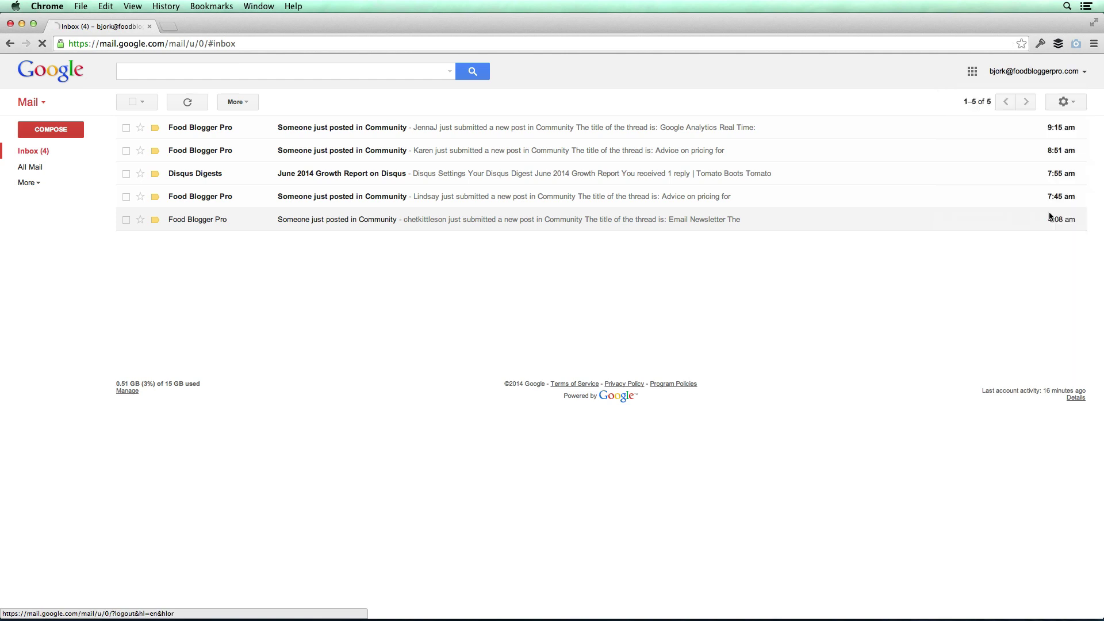
- Remove the saved Google account from the account chooser and open a new tab
{"action": "left_click", "coordinate": [581, 410]}
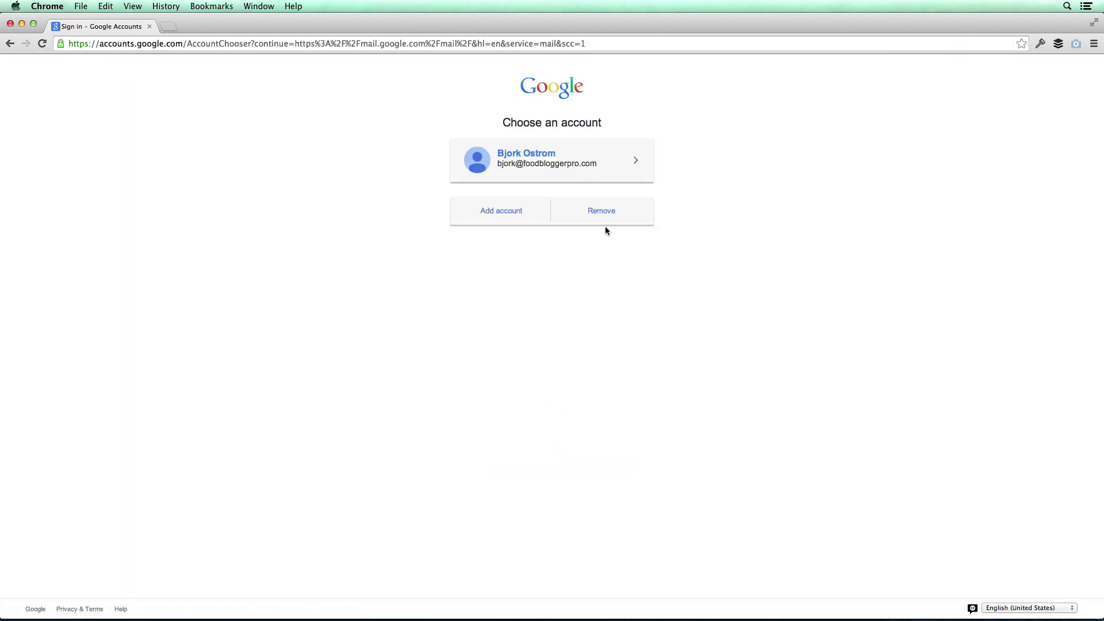
{"action": "left_click", "coordinate": [607, 222]}
{"action": "left_click", "coordinate": [636, 161]}
{"action": "left_click", "coordinate": [599, 199]}
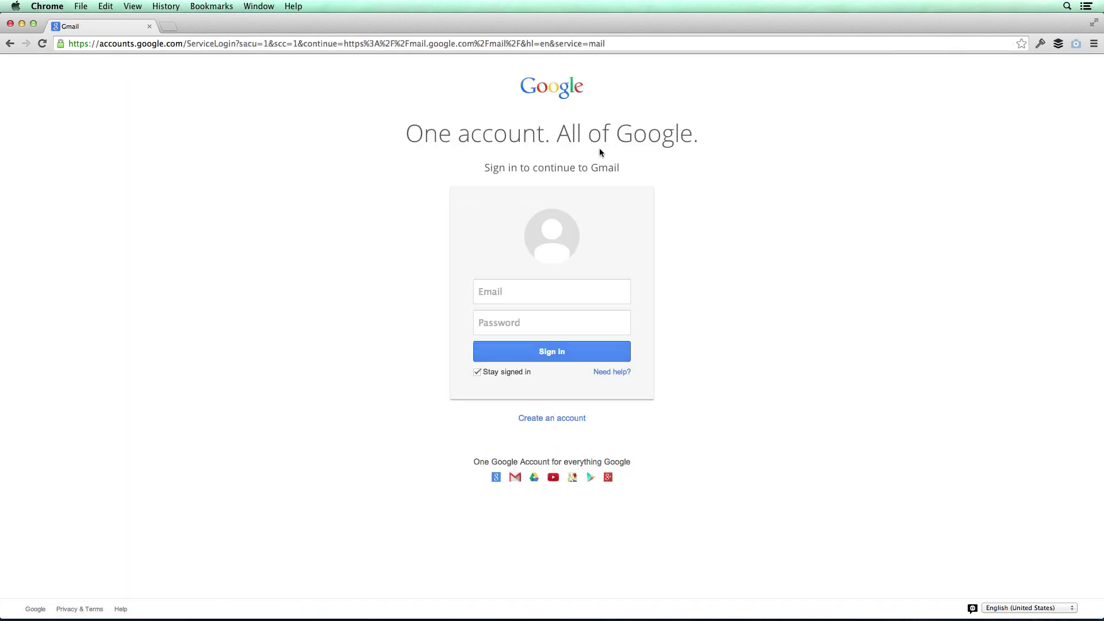
{"action": "key", "text": "super+t"}
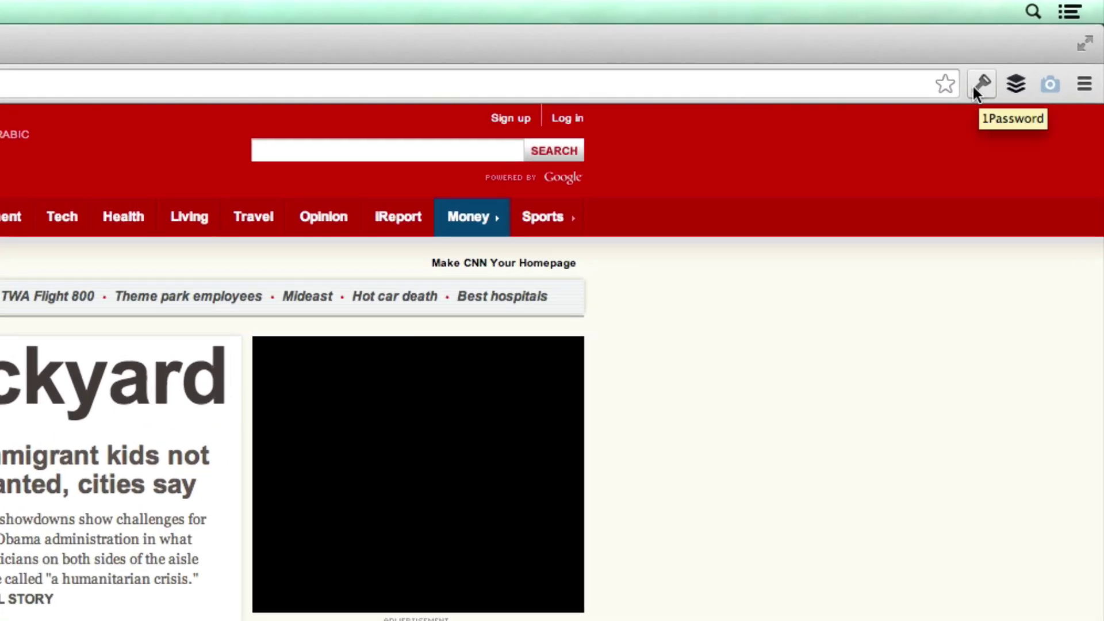
- Show and then dismiss the 1Password browser popup over the CNN homepage
{"action": "left_click", "coordinate": [978, 82]}
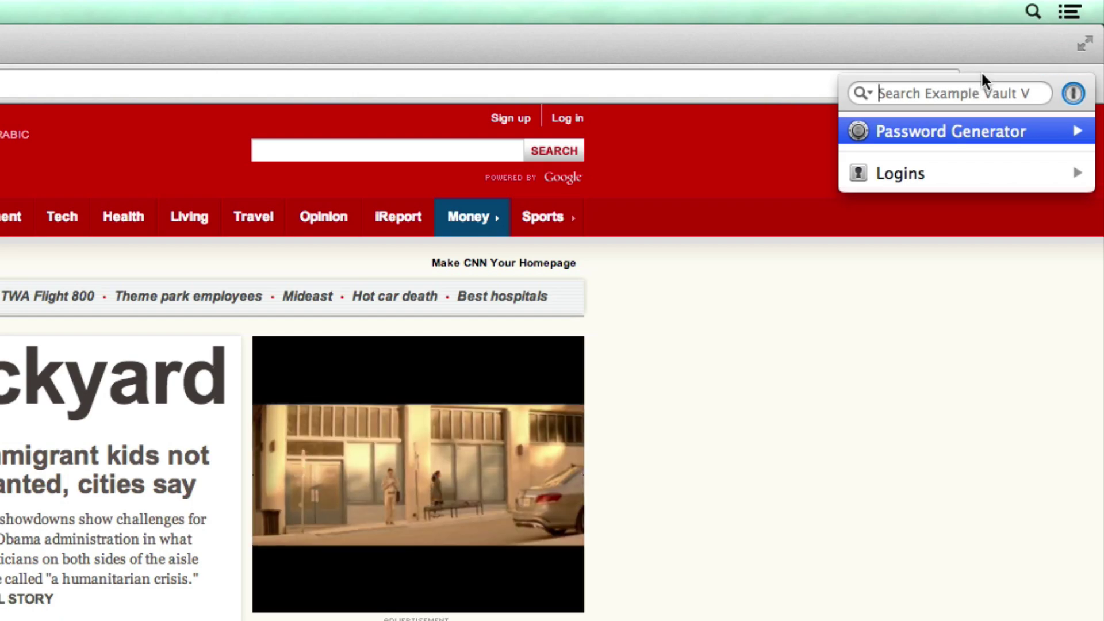
{"action": "left_click", "coordinate": [981, 78]}
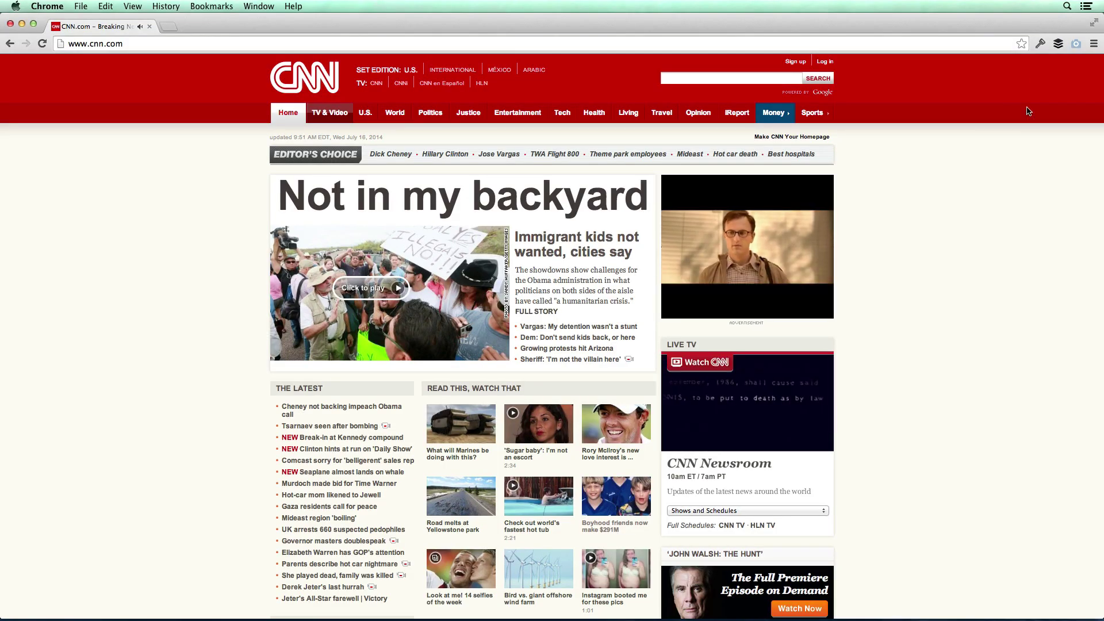
- Unlock the 1Password browser popup with the master password and try searching 'gmail'
{"action": "left_click", "coordinate": [1041, 43]}
{"action": "type", "text": "•••••••••••••"}
{"action": "key", "text": "Return"}
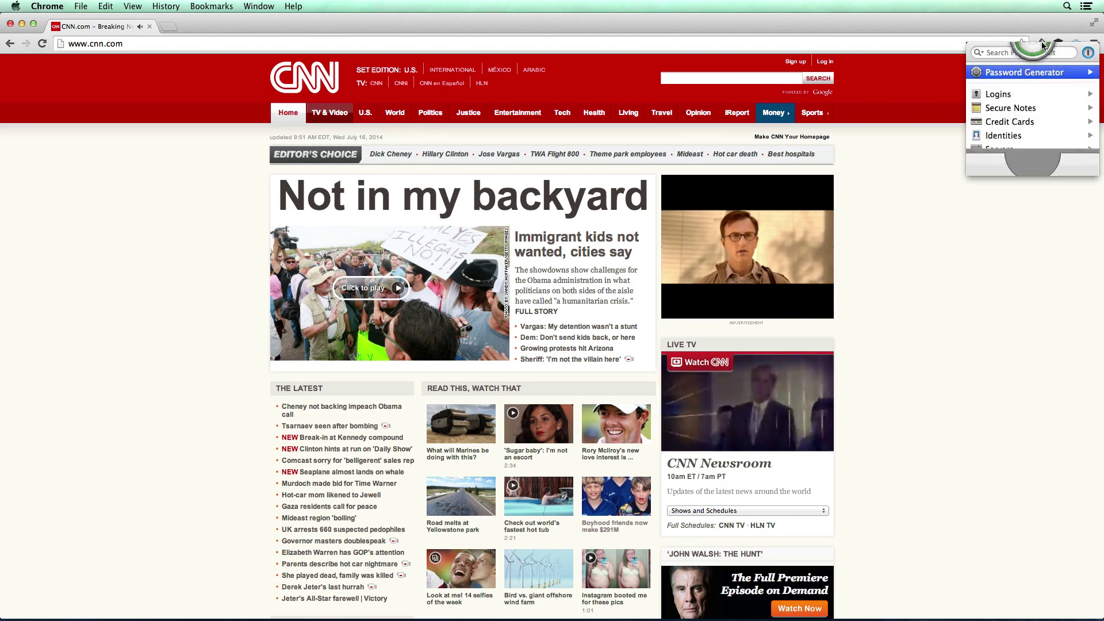
{"action": "type", "text": "gmail"}
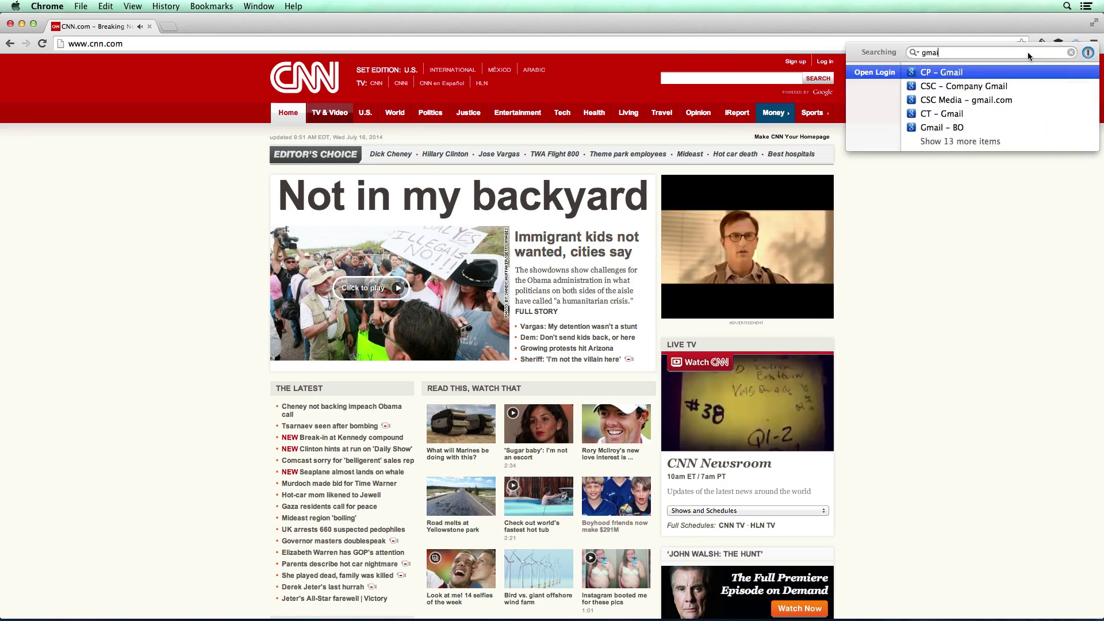
{"action": "left_click", "coordinate": [1071, 52]}
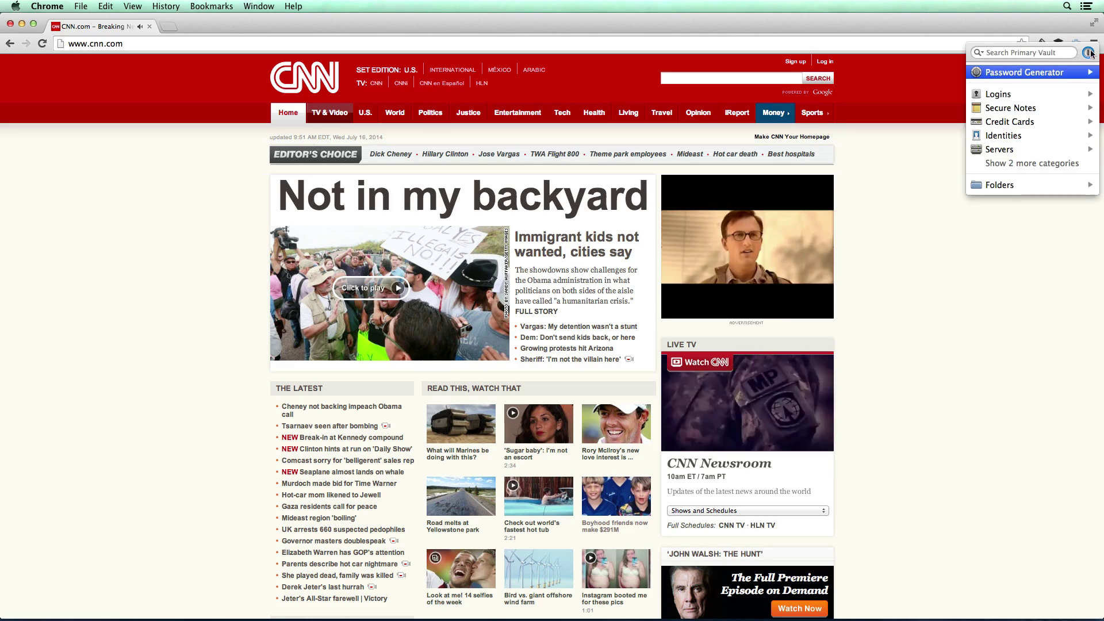
- In the Example Vault, search 'gmail', fill the Gmail – FBP login, and close the CNN tab
{"action": "left_click", "coordinate": [1088, 52]}
{"action": "left_click", "coordinate": [1052, 69]}
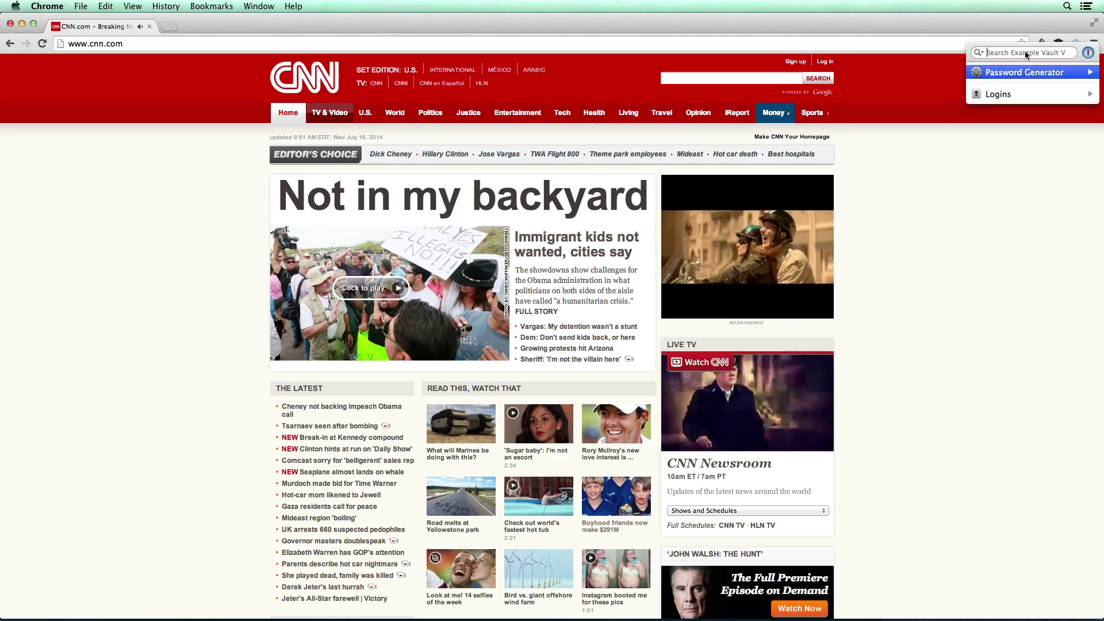
{"action": "type", "text": "gmail"}
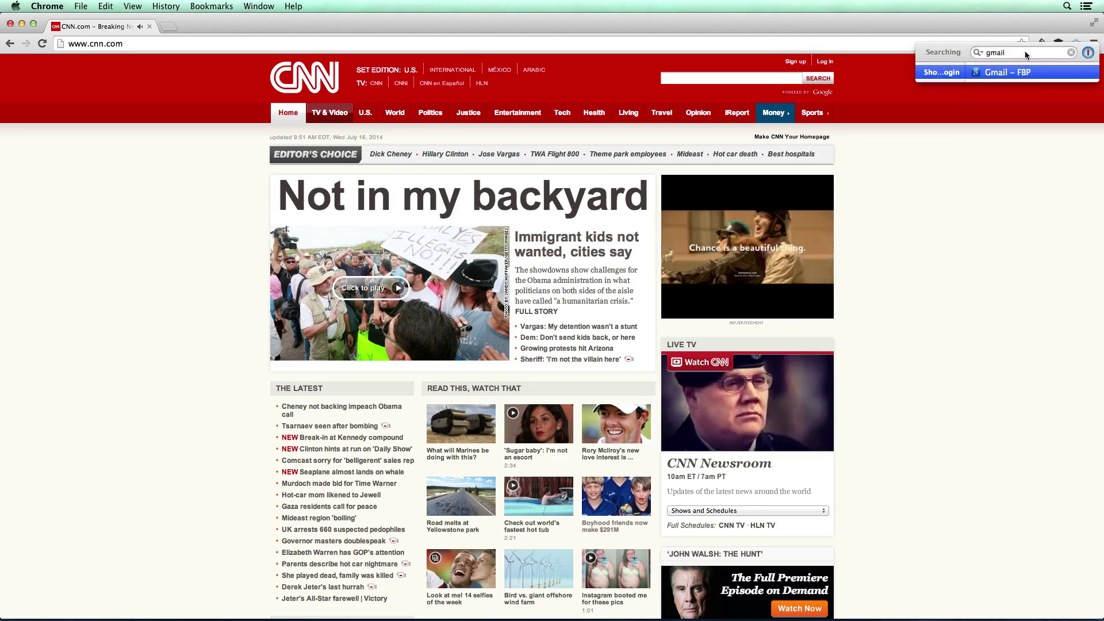
{"action": "left_click", "coordinate": [1001, 77]}
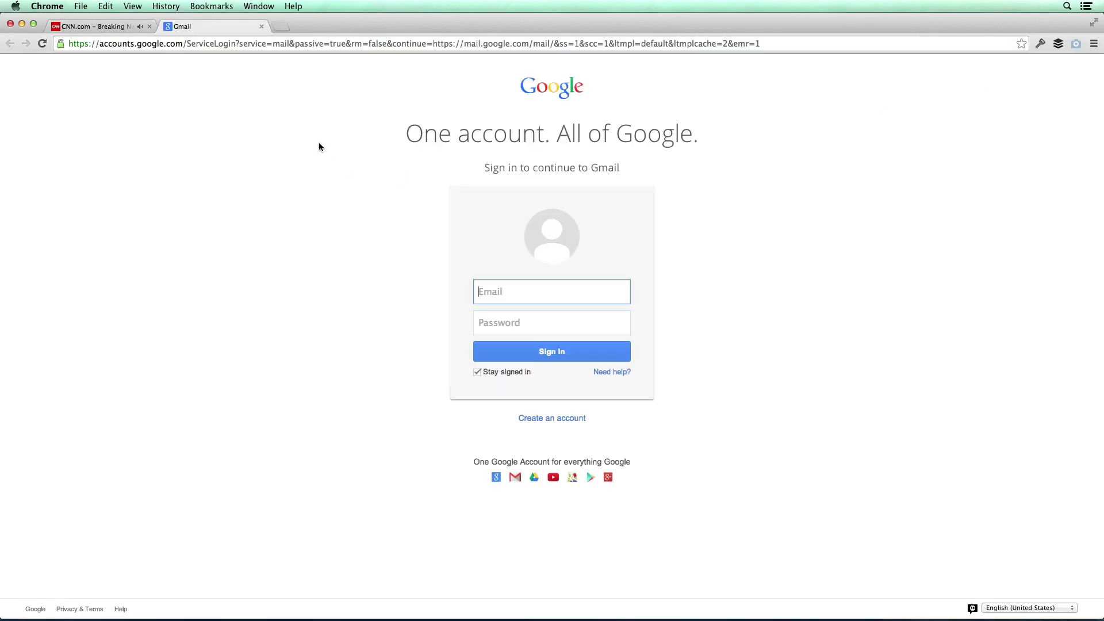
{"action": "left_click", "coordinate": [149, 27]}
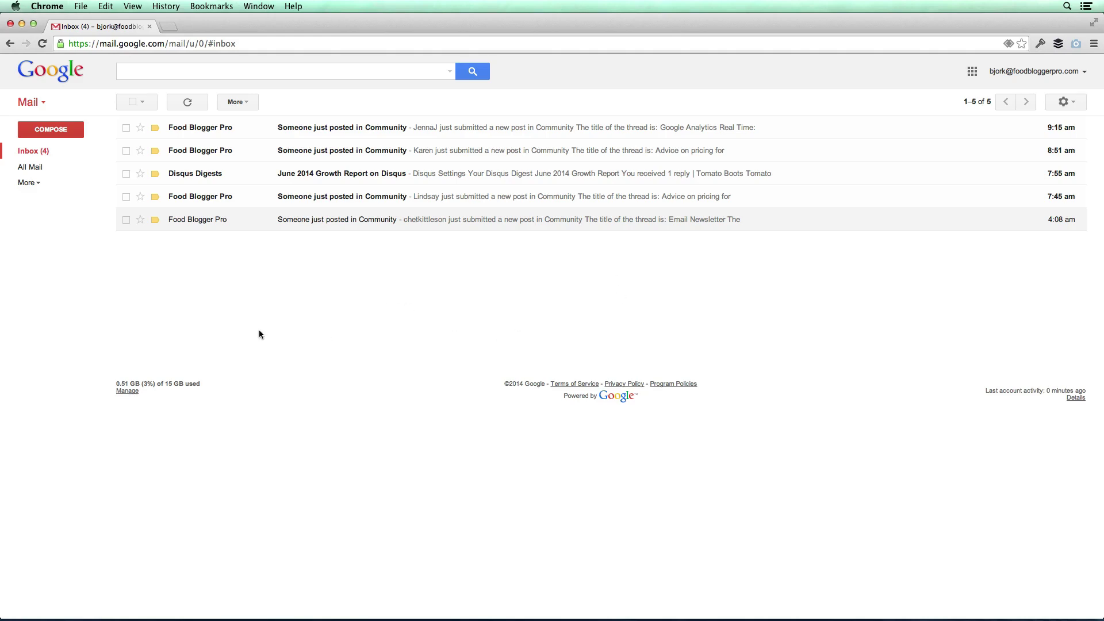
- Bring 1Password back to the front and deselect the Gmail – FBP login
{"action": "key", "text": "super+Tab"}
{"action": "key", "text": "super+Tab"}
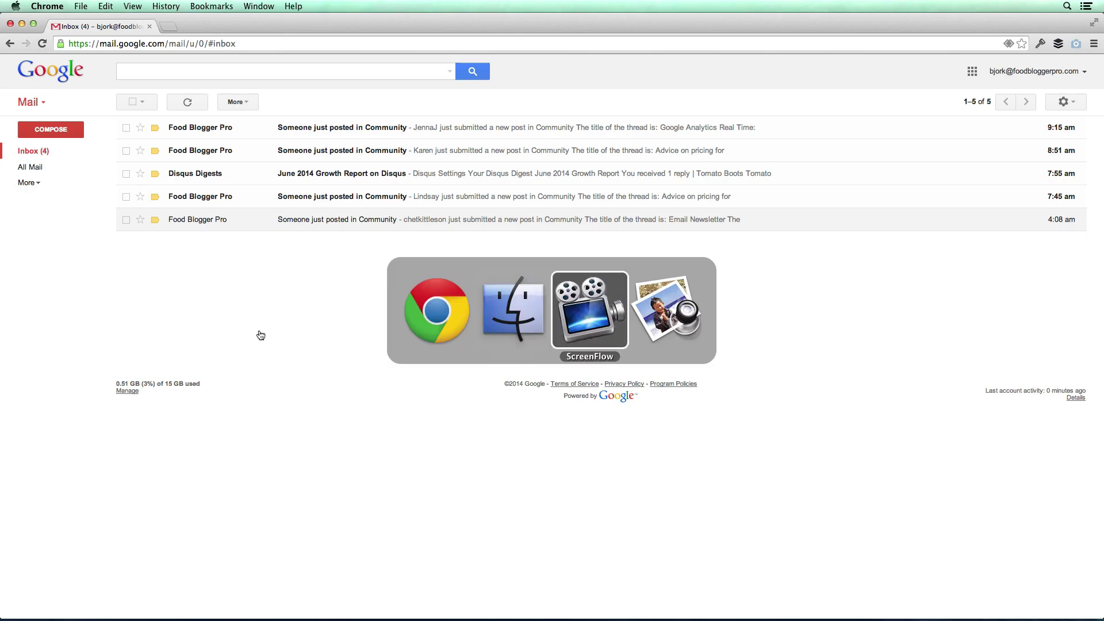
{"action": "key", "text": "alt+space"}
{"action": "type", "text": "1"}
{"action": "key", "text": "Return"}
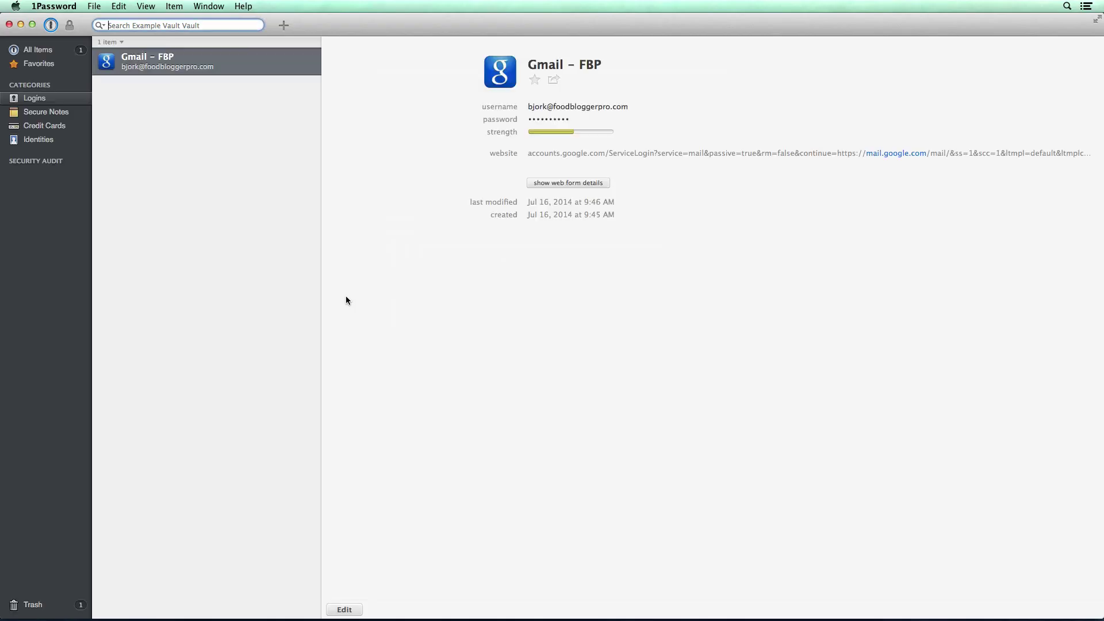
{"action": "left_click", "coordinate": [201, 214]}
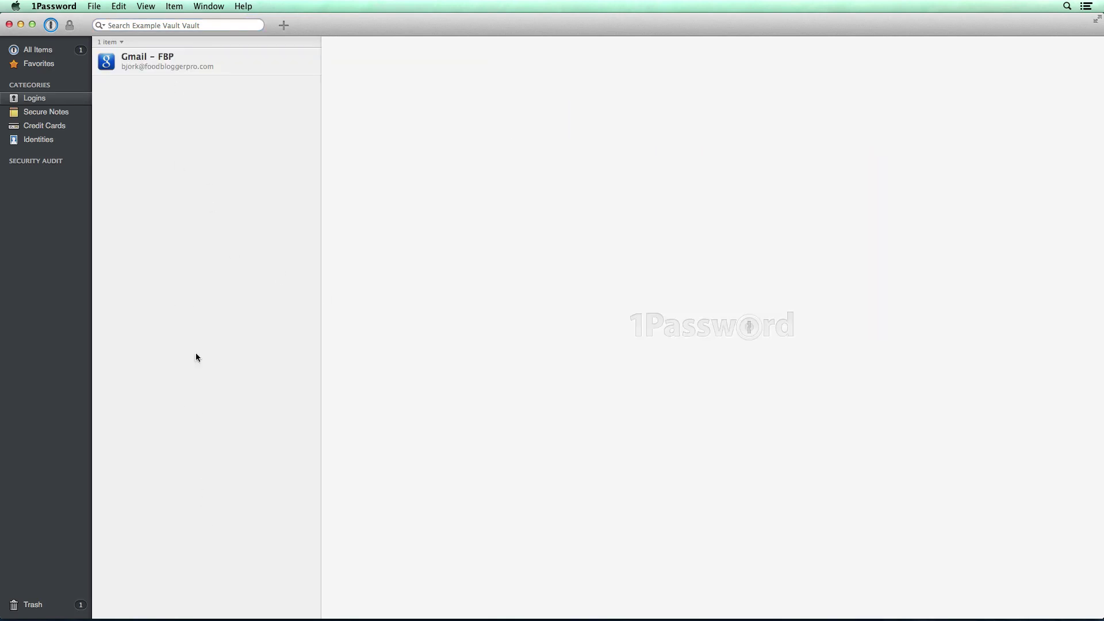